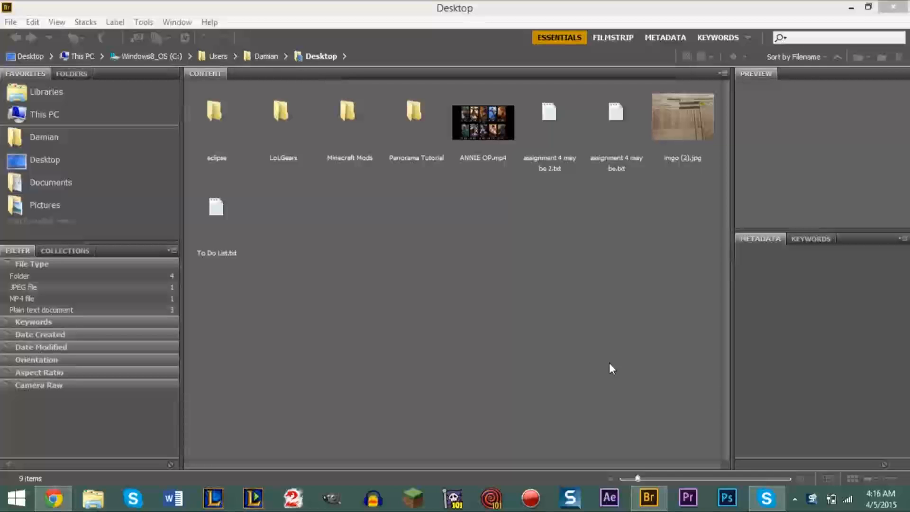
- Switch to Chrome, search Google Images for panorama, and preview the sunset city panorama
left_click(54, 498)
left_click(182, 29)
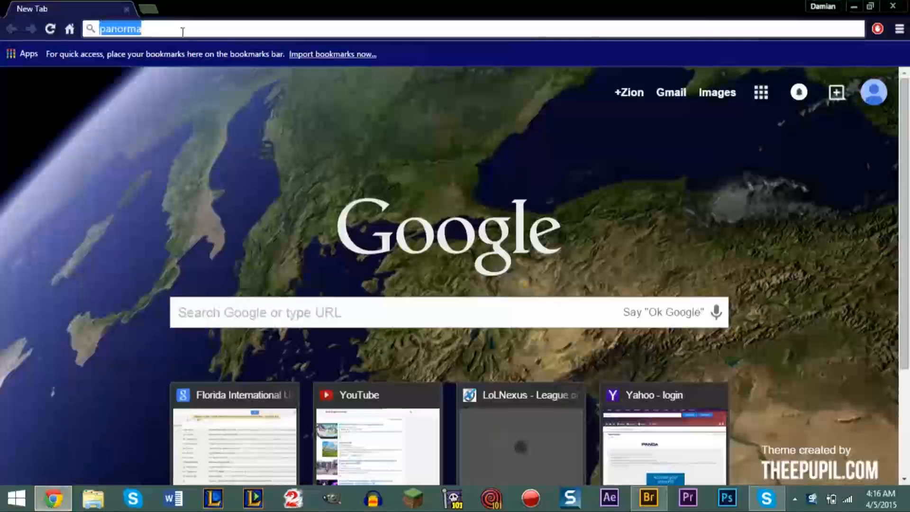
key("Return")
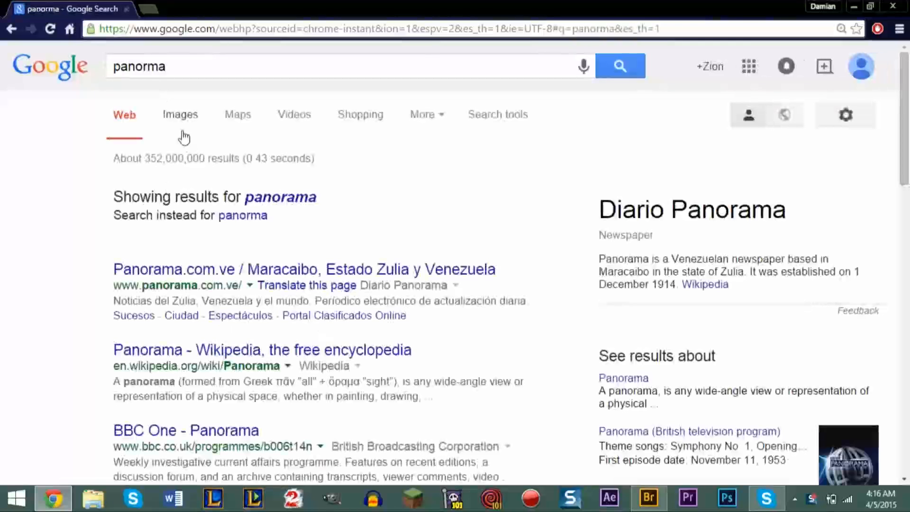
left_click(283, 203)
left_click(189, 116)
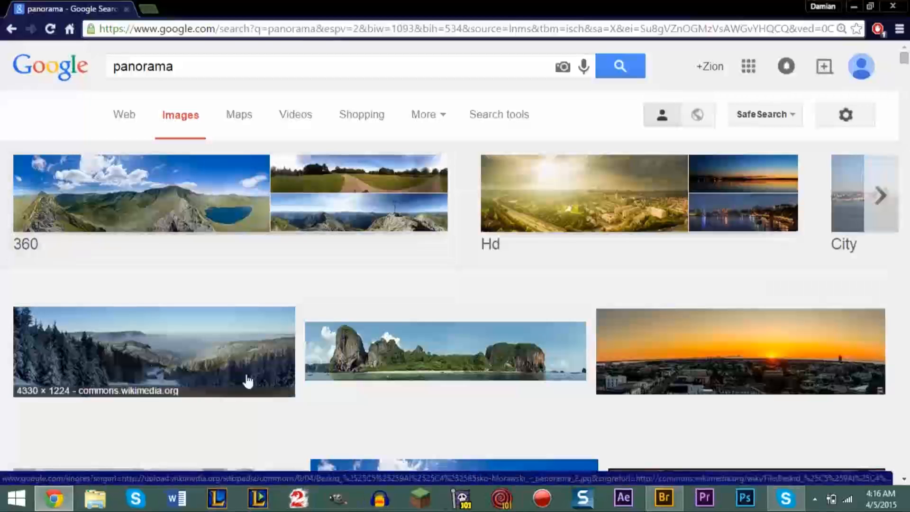
left_click(369, 251)
left_click(698, 346)
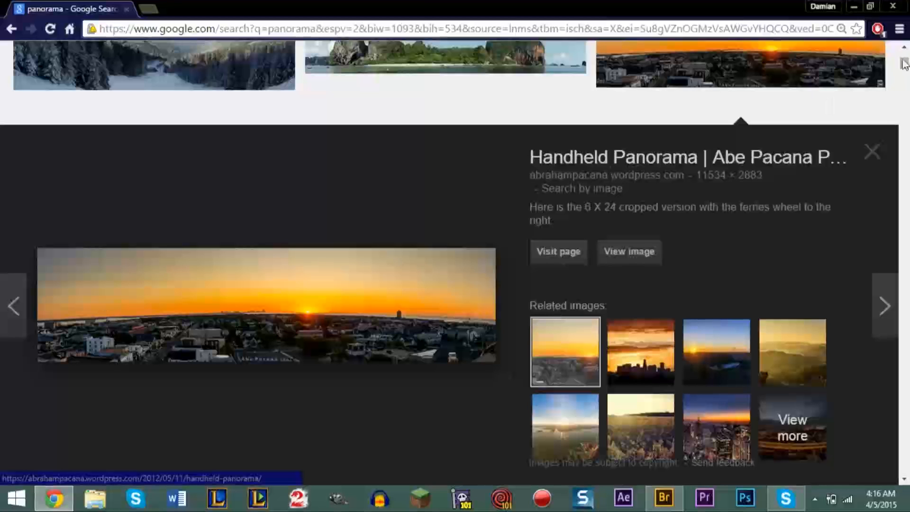
left_click_drag(905, 64, 886, 98)
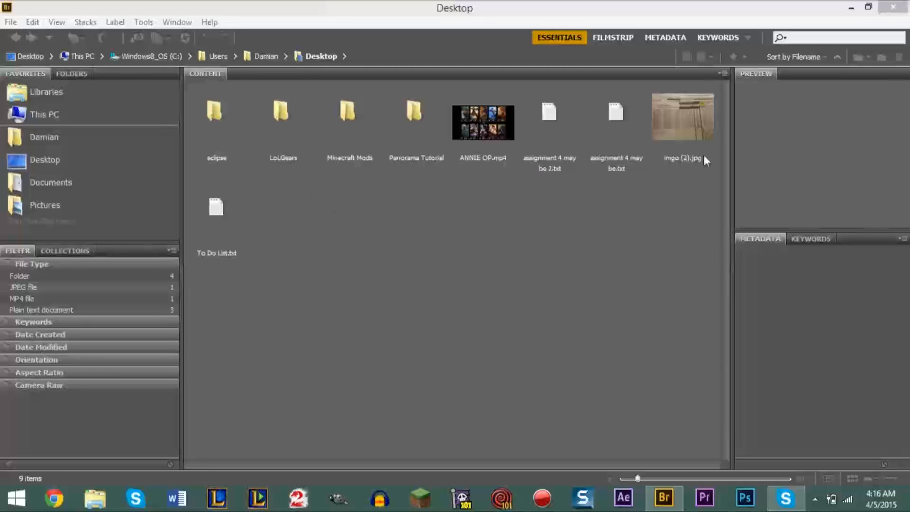
- Open the Panorama Tutorial folder in Bridge and preview all seven photos side by side in the Filmstrip workspace
double_click(411, 113)
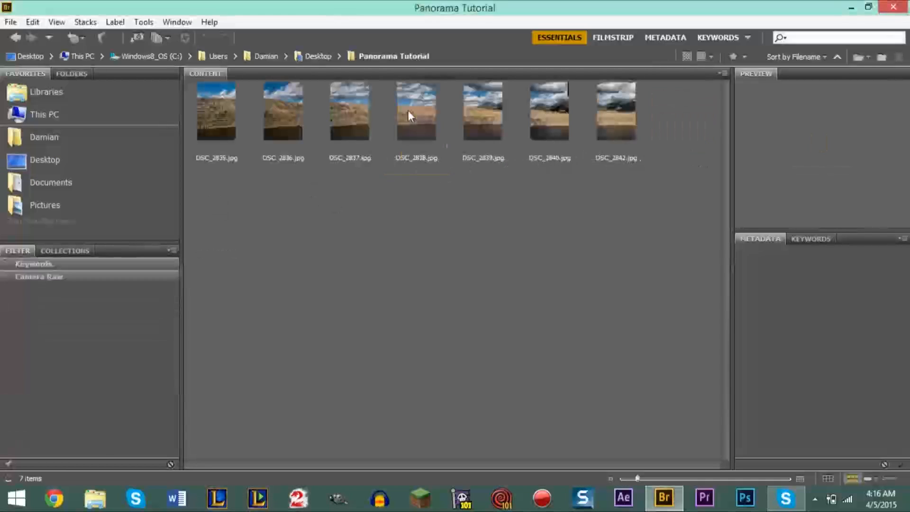
left_click_drag(232, 176, 608, 132)
left_click(556, 267)
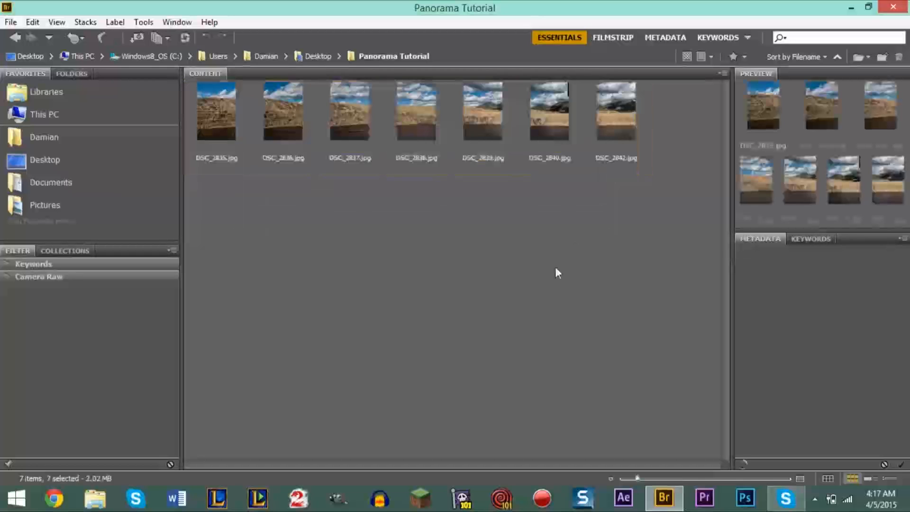
left_click(611, 38)
left_click_drag(522, 429, 203, 412)
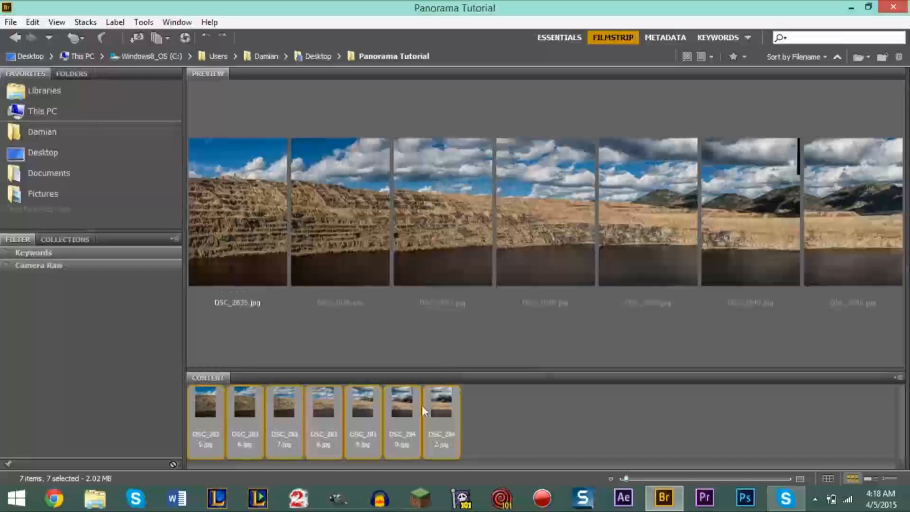
left_click(494, 409)
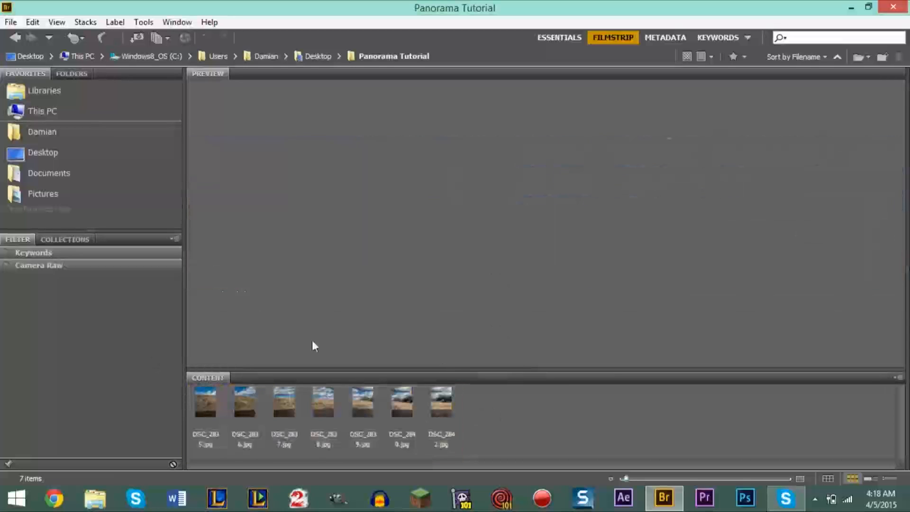
left_click_drag(509, 408, 195, 407)
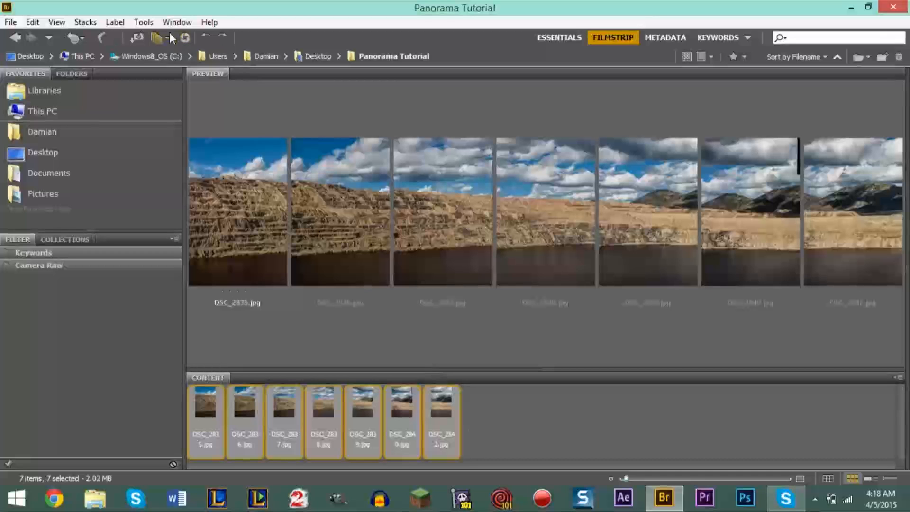
left_click(146, 22)
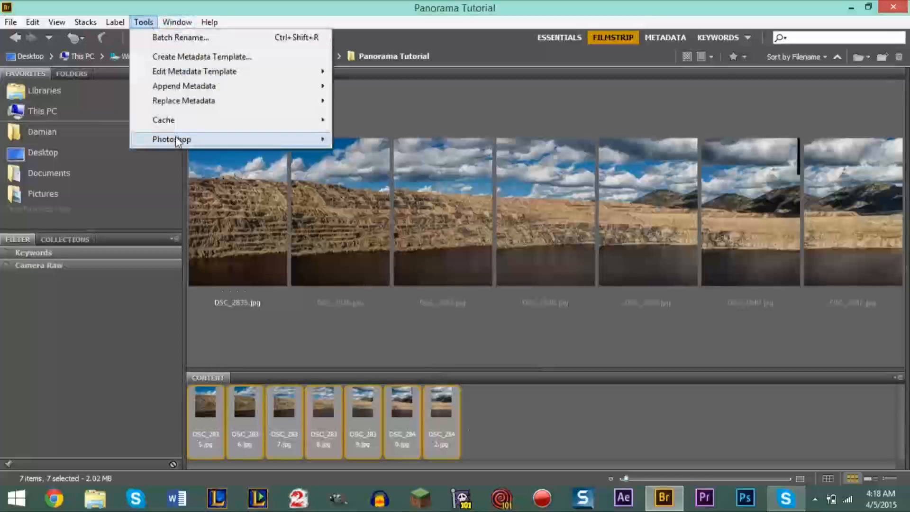
mouse_move(237, 138)
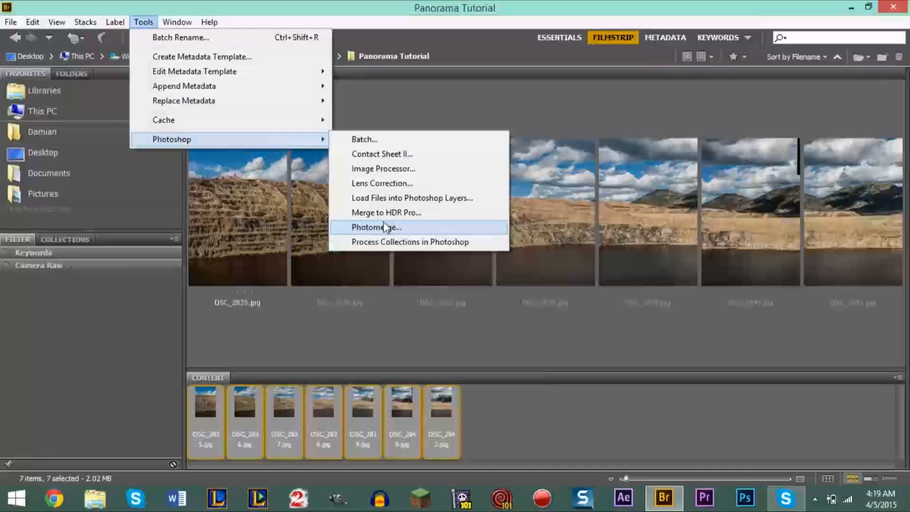
left_click(505, 391)
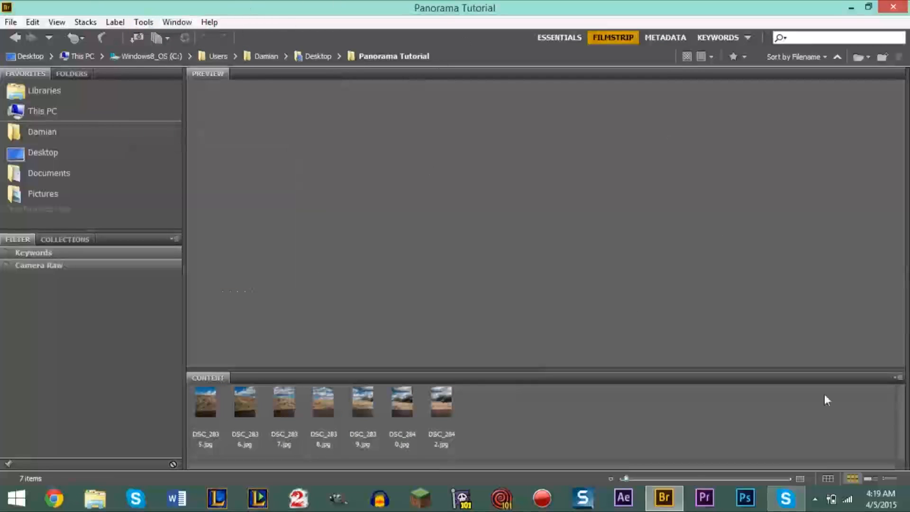
- Switch to Photoshop and open the Photomerge dialog
left_click(752, 497)
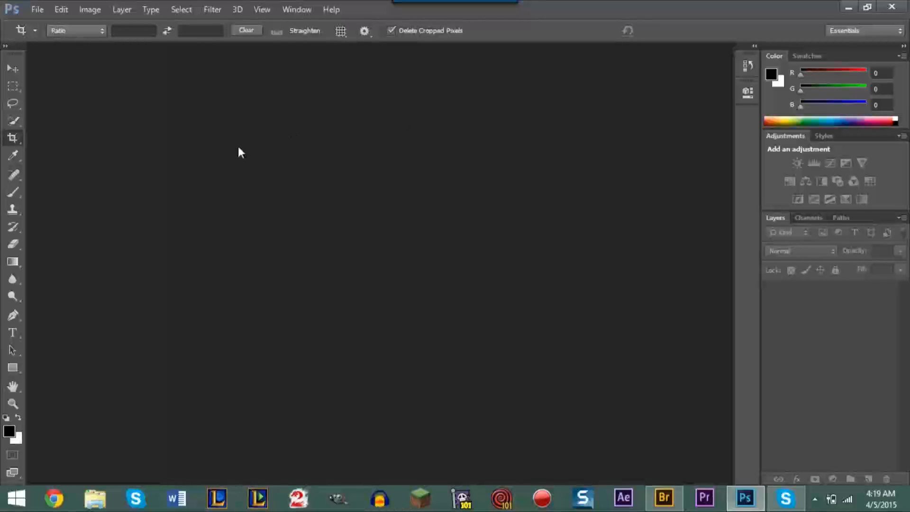
left_click(38, 10)
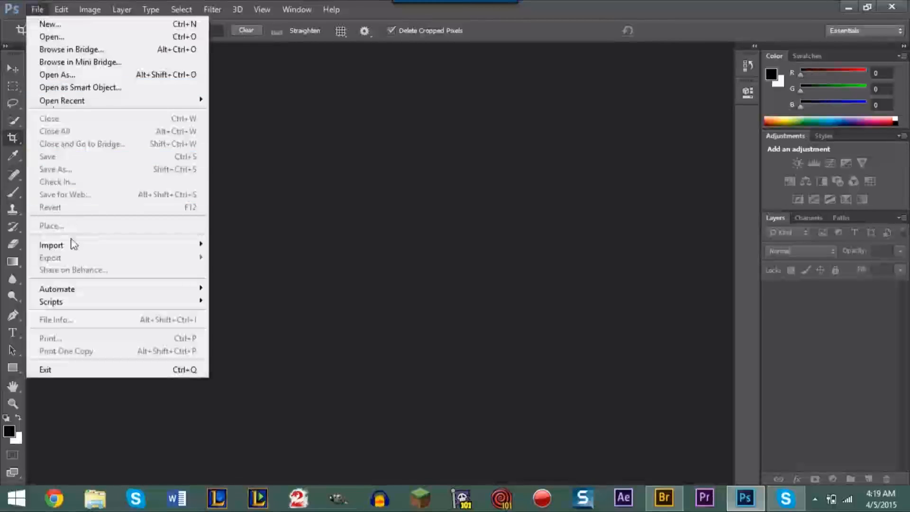
mouse_move(73, 295)
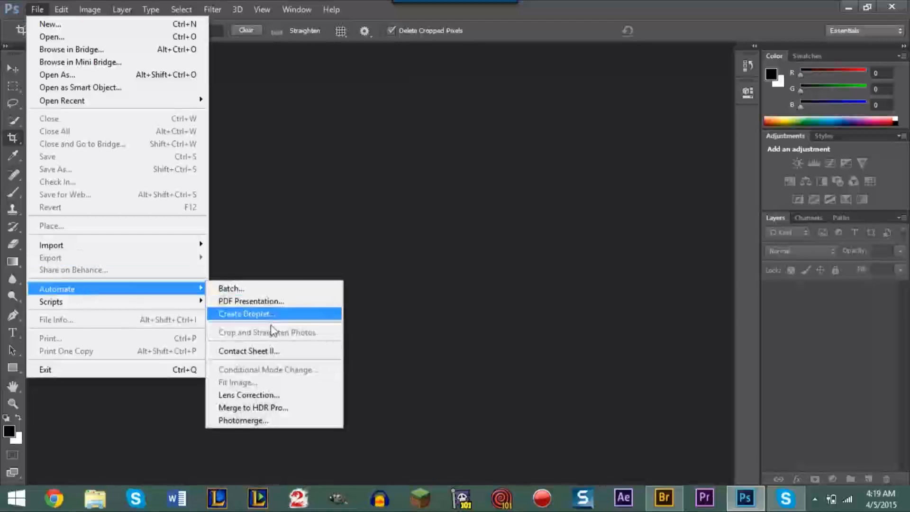
left_click(273, 420)
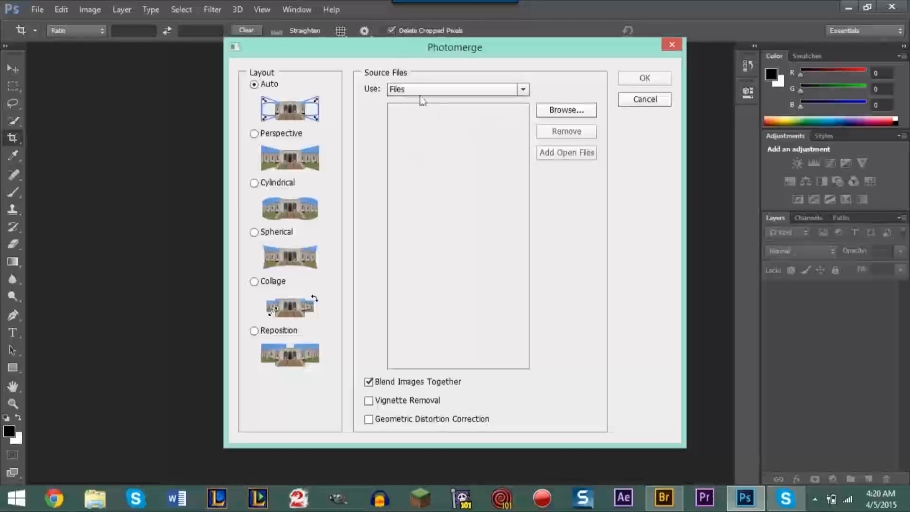
left_click(562, 114)
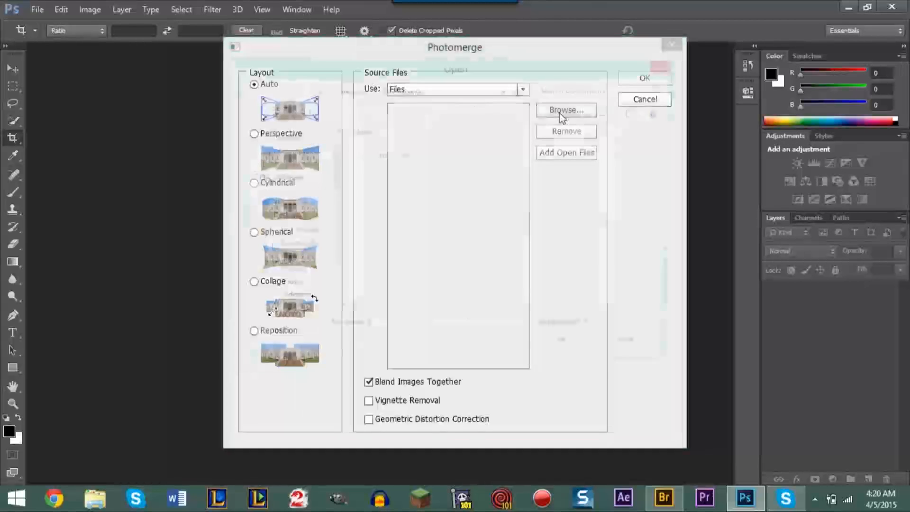
left_click(281, 222)
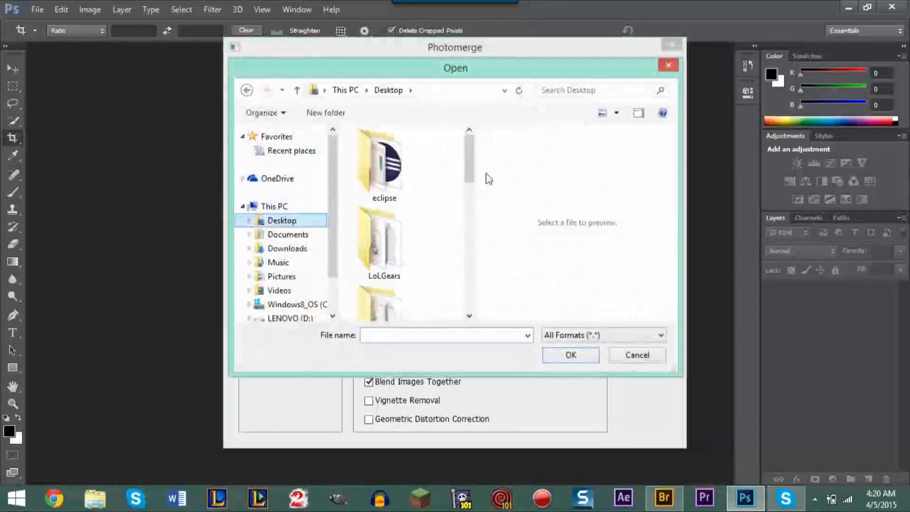
left_click_drag(471, 163, 470, 208)
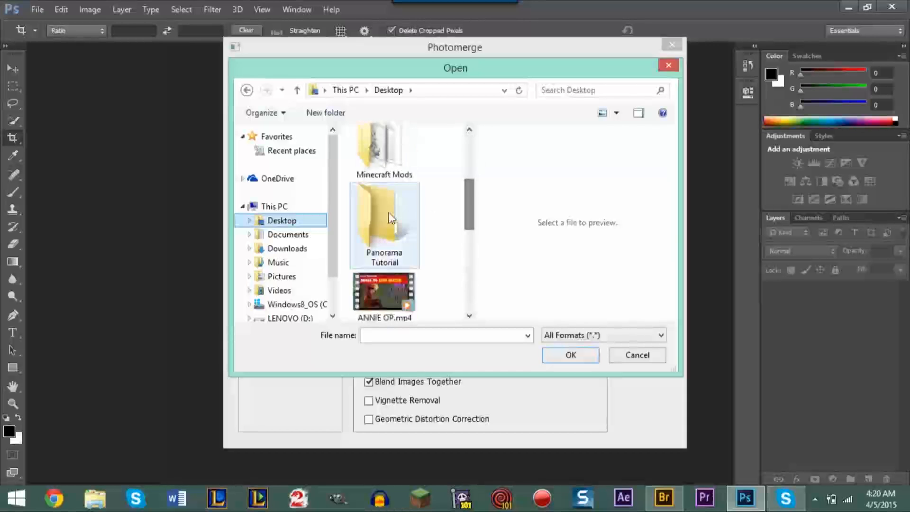
double_click(384, 223)
left_click_drag(443, 146, 406, 362)
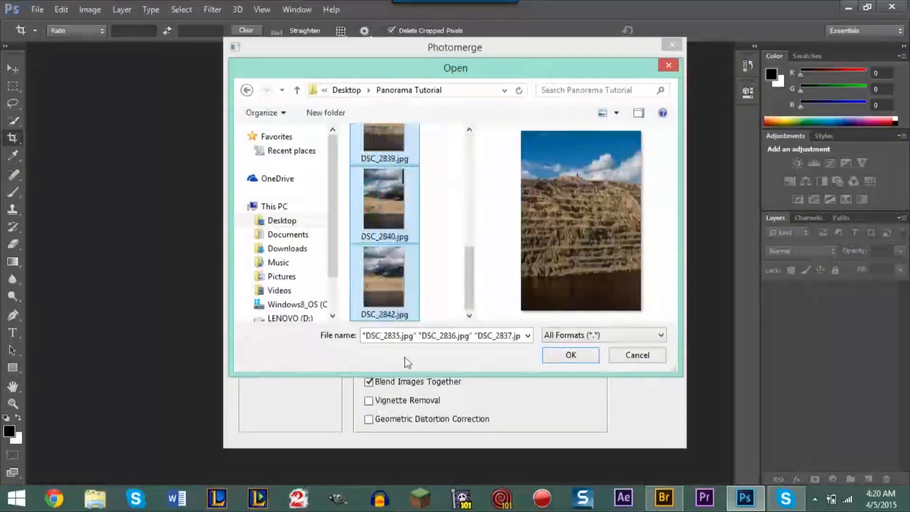
left_click(444, 280)
left_click(668, 65)
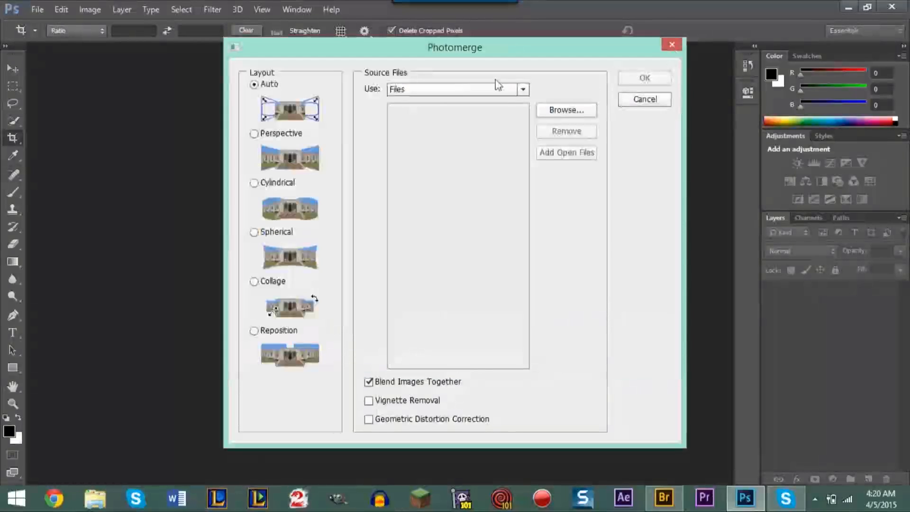
- Set the Photomerge source to Folder and load the Panorama Tutorial folder from the Desktop
left_click(441, 89)
left_click(417, 114)
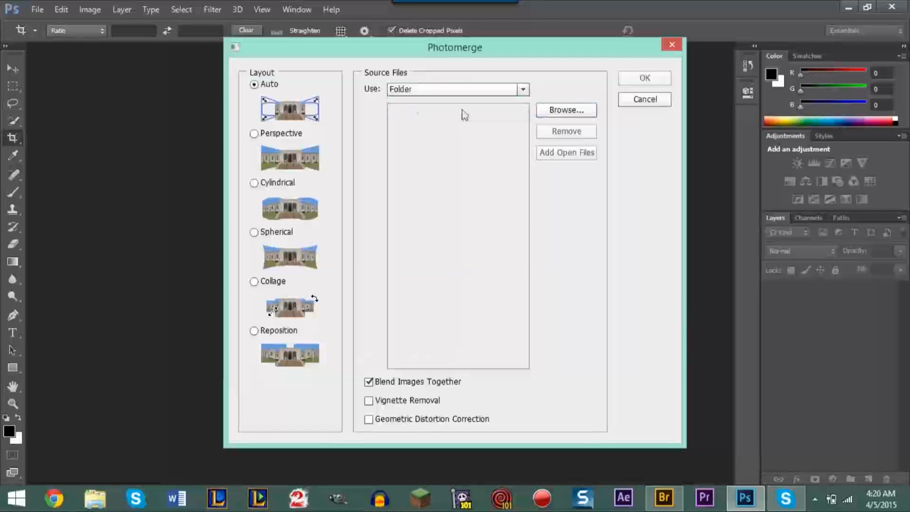
left_click(541, 111)
left_click_drag(544, 235, 545, 281)
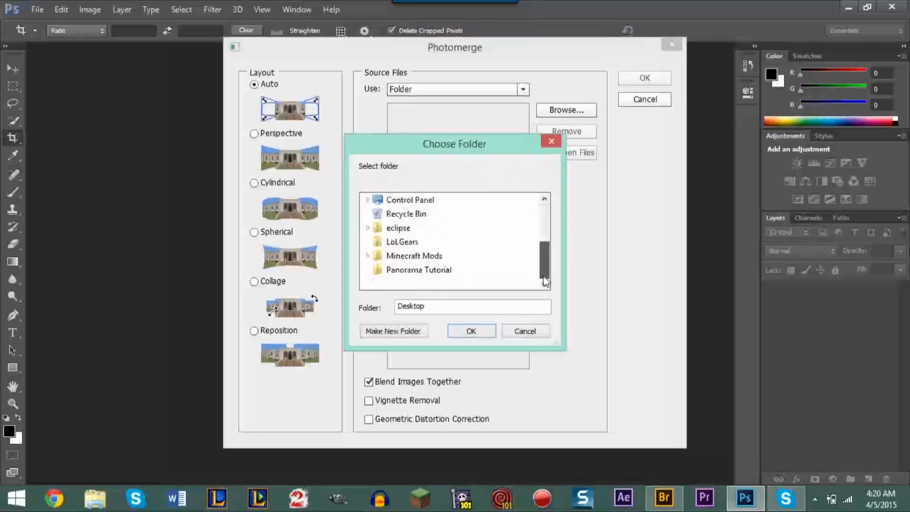
left_click(441, 270)
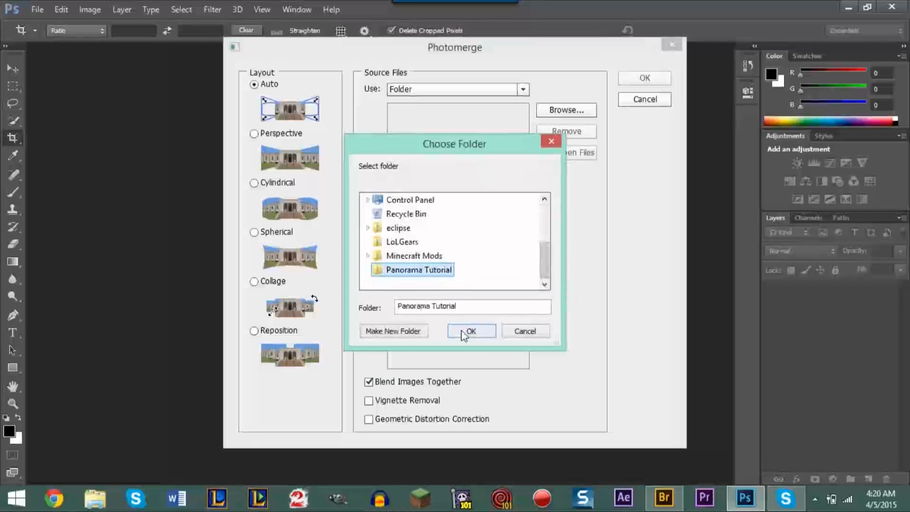
left_click(465, 332)
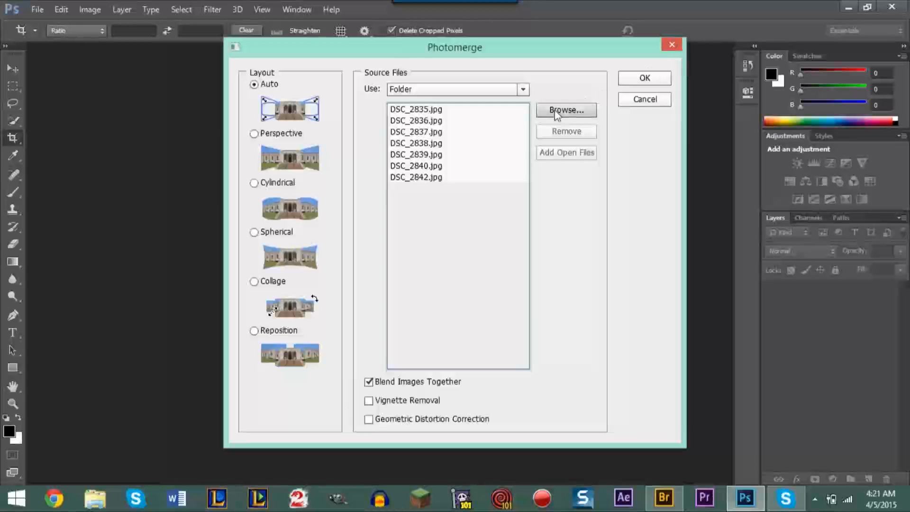
- Merge the loaded photos using the Auto layout with only Blend Images Together enabled
left_click(395, 401)
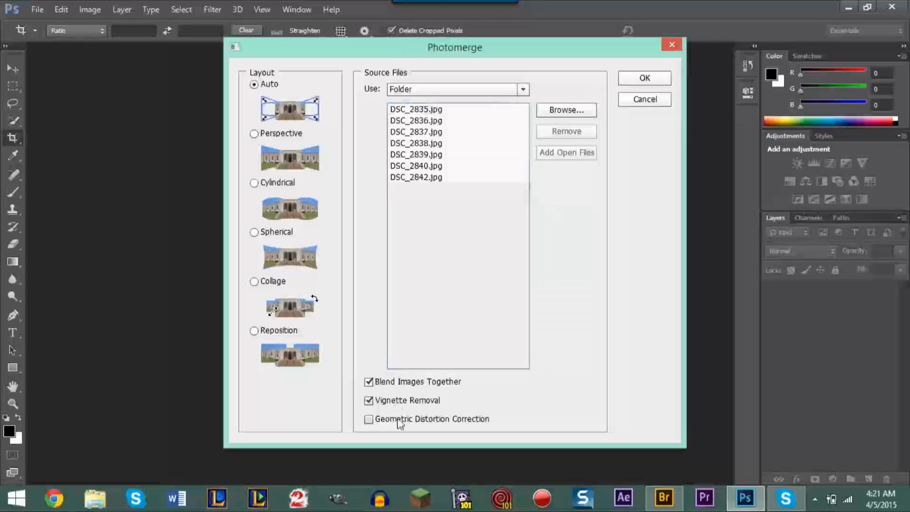
left_click(400, 401)
left_click(401, 419)
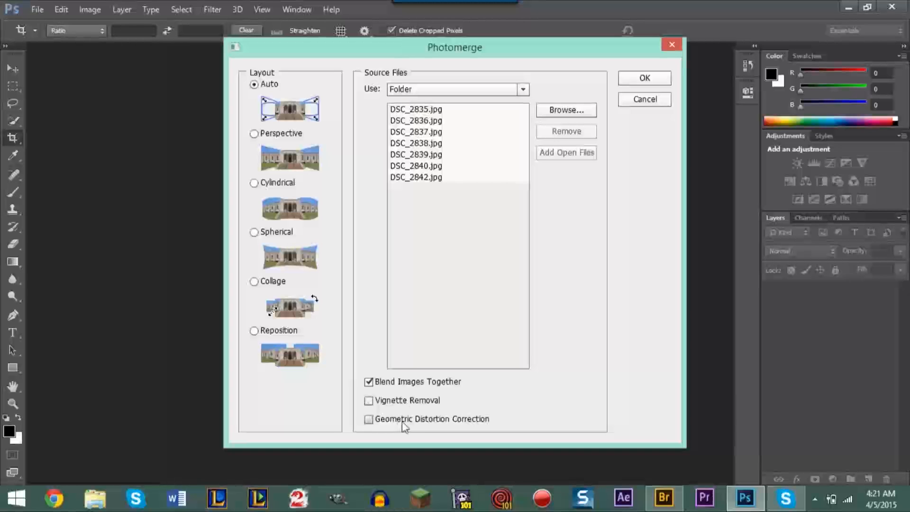
left_click(636, 80)
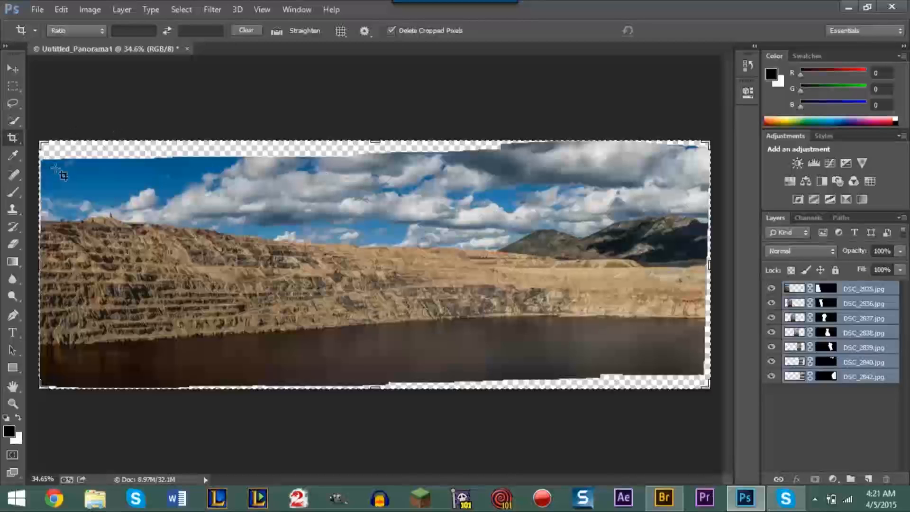
- Crop the merged panorama on all four sides to remove the uneven transparent edges
left_click(13, 120)
left_click(12, 142)
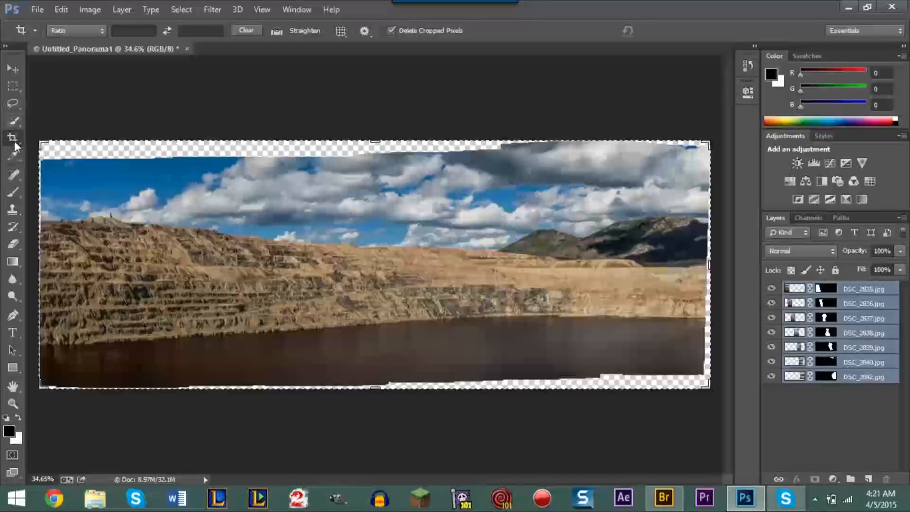
left_click(125, 238)
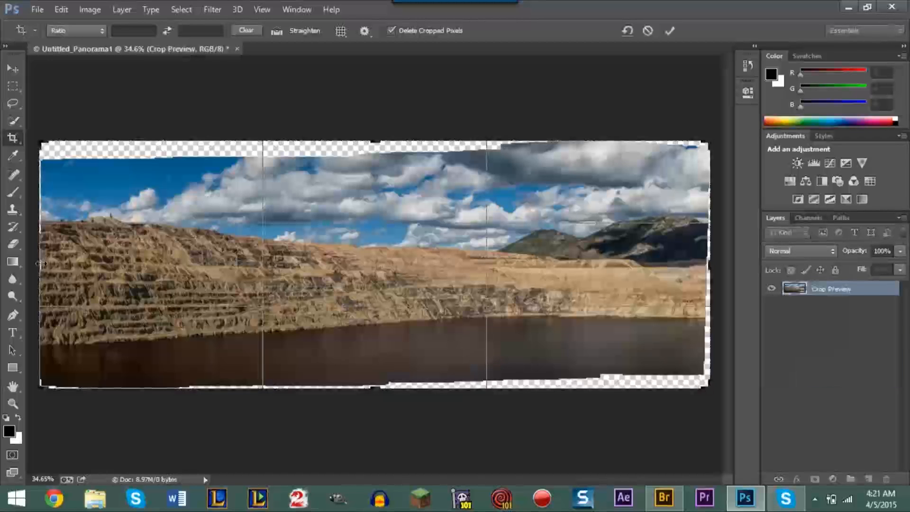
left_click_drag(42, 264, 46, 265)
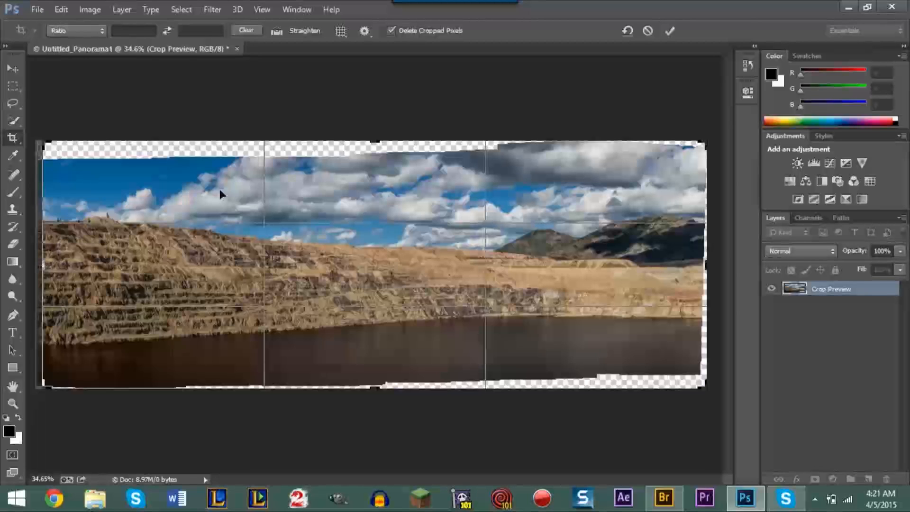
left_click_drag(373, 142, 367, 151)
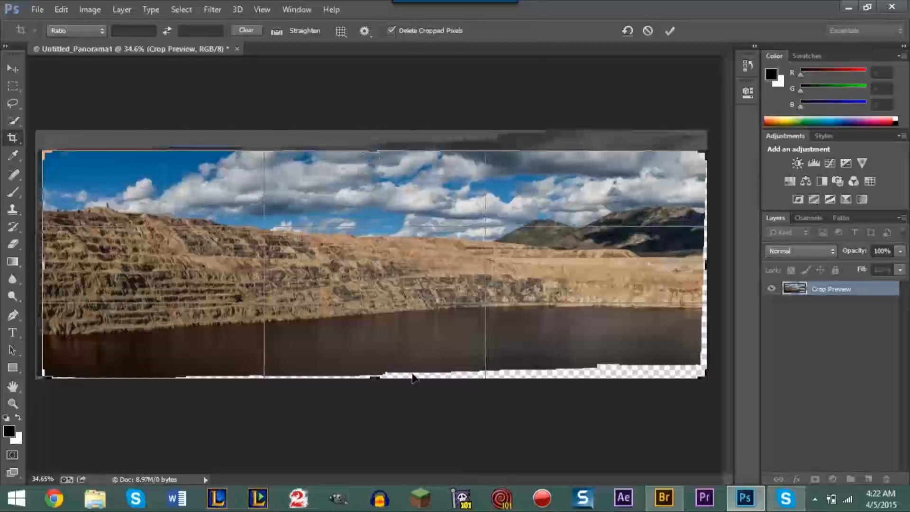
left_click_drag(377, 383, 379, 370)
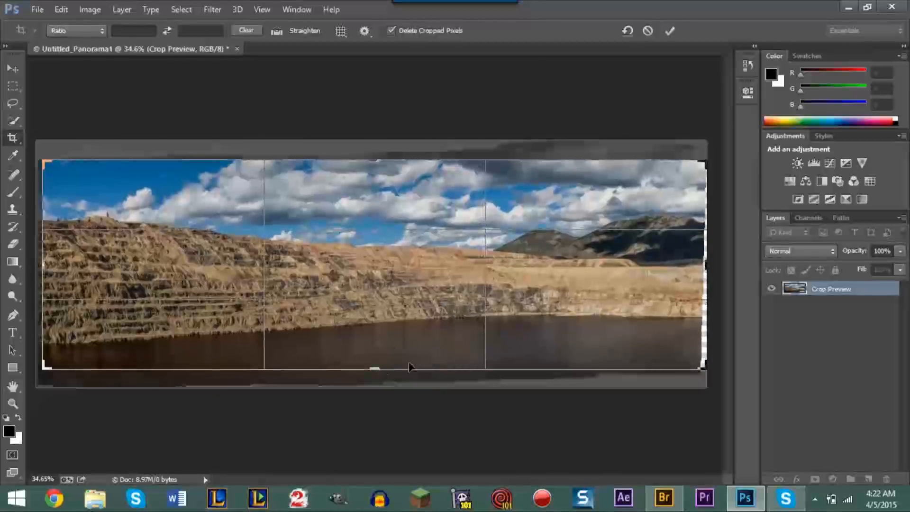
left_click_drag(704, 260, 706, 260)
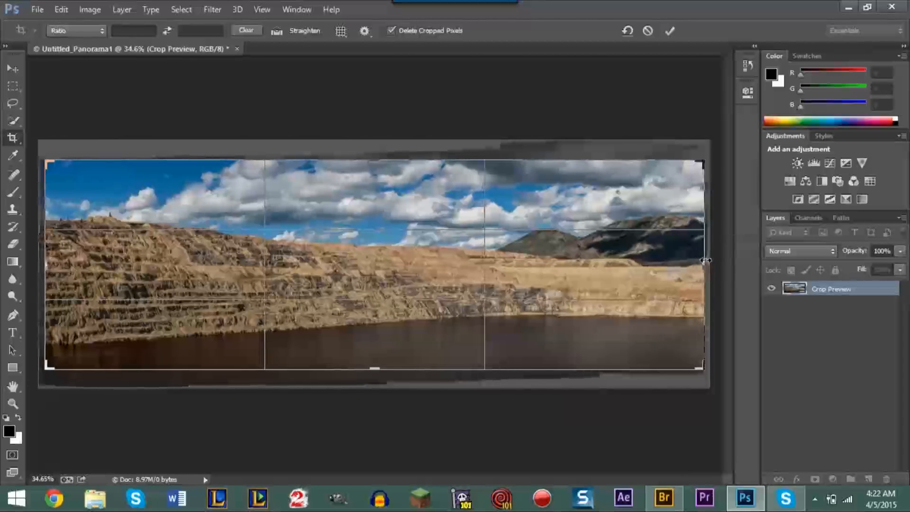
key("Return")
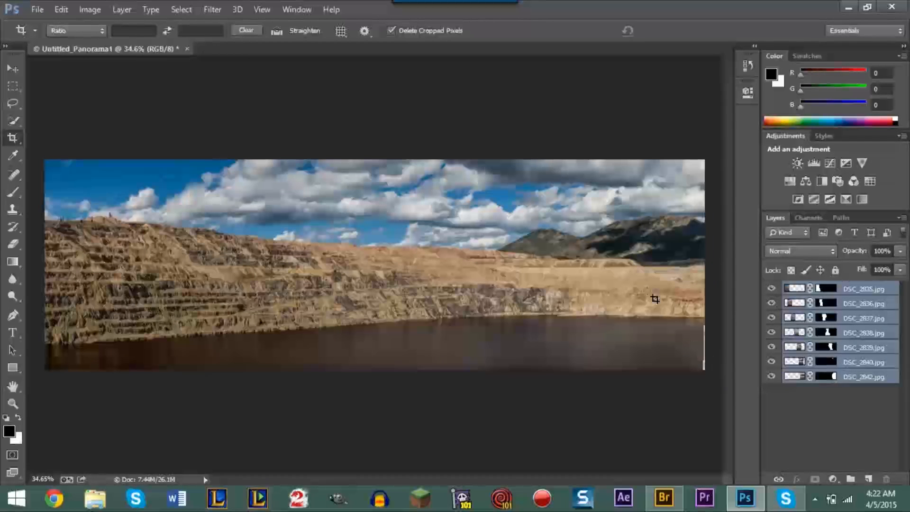
- Crop off the remaining transparent sliver at the panorama's right edge and select only the DSC_2839.jpg layer
left_click(654, 297)
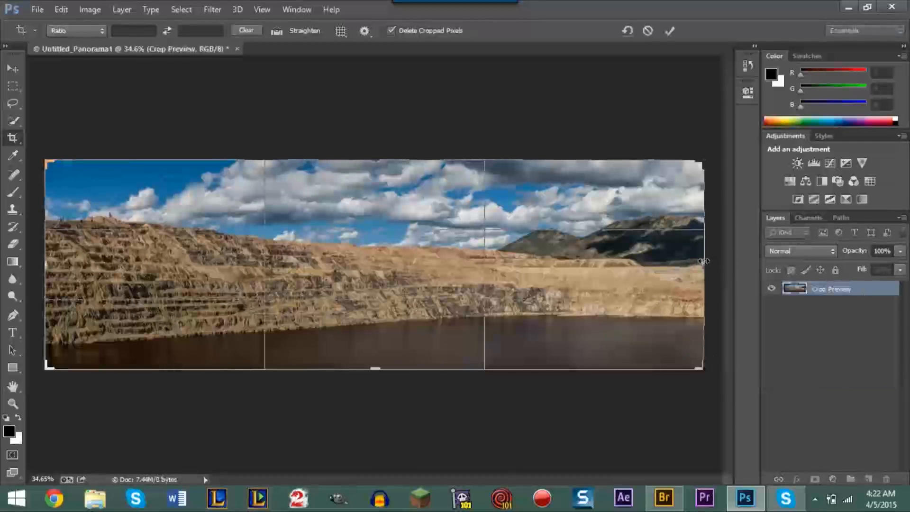
left_click_drag(705, 262, 702, 262)
left_click_drag(702, 261, 704, 261)
key("Return")
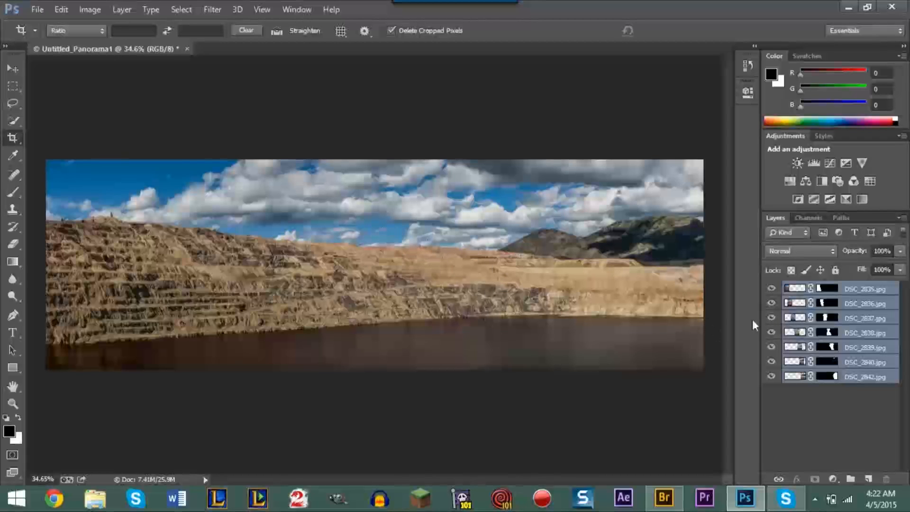
left_click(837, 420)
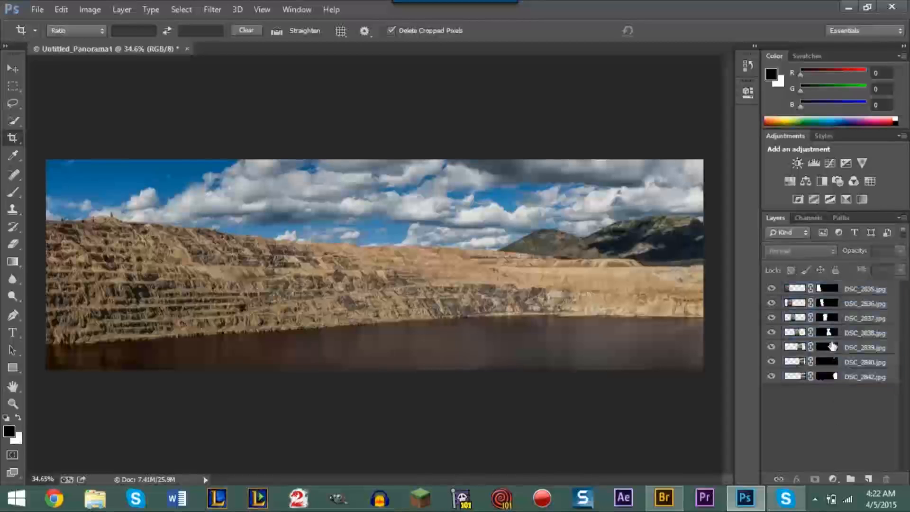
left_click(850, 348)
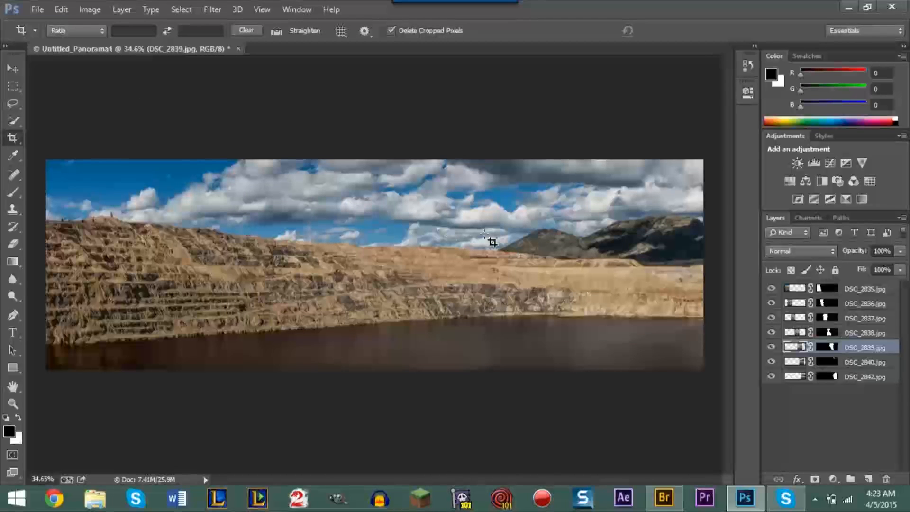
- Open the Photomerge dialog again and choose the Perspective layout
left_click(38, 10)
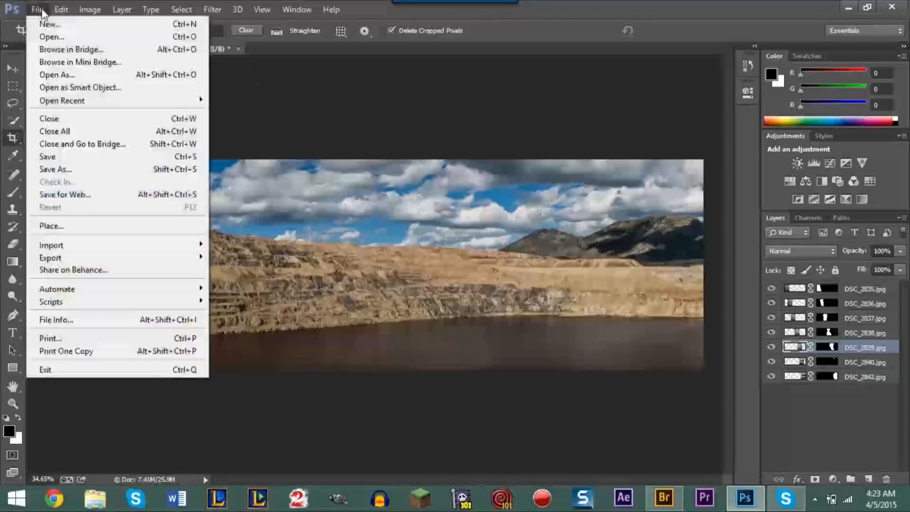
mouse_move(57, 245)
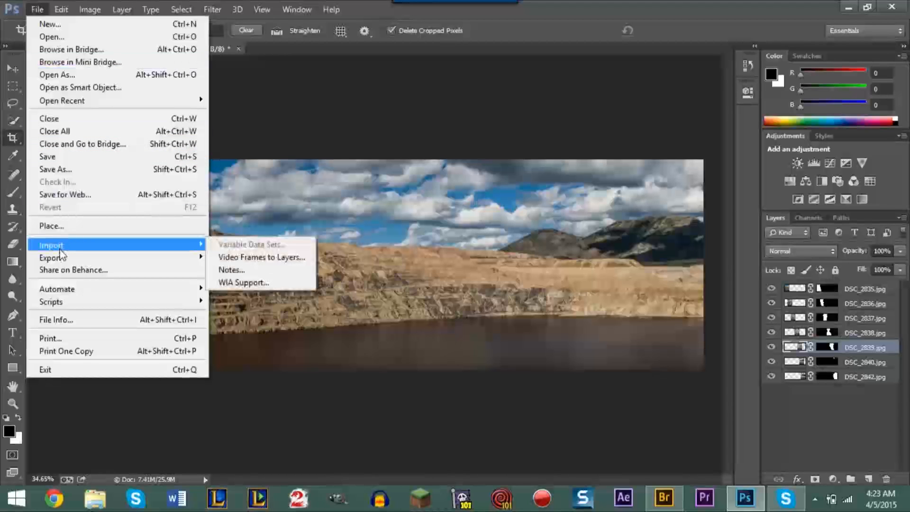
mouse_move(65, 291)
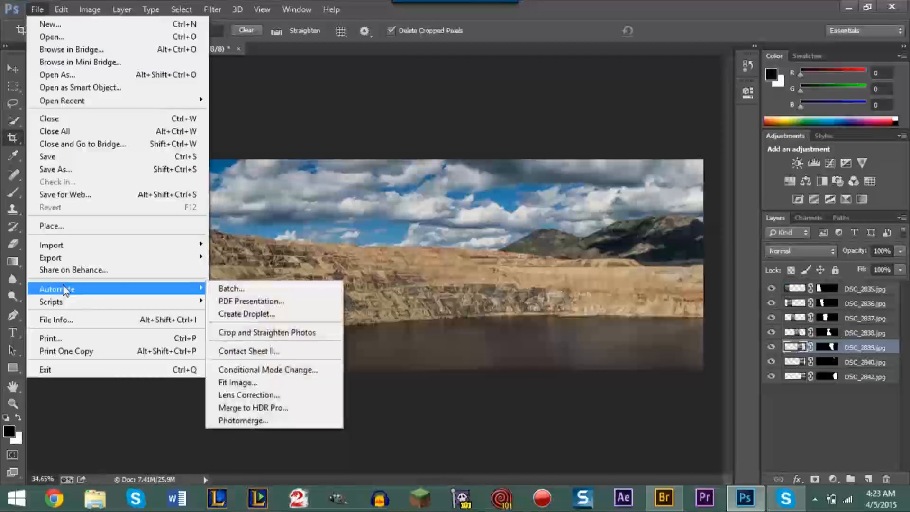
left_click(263, 419)
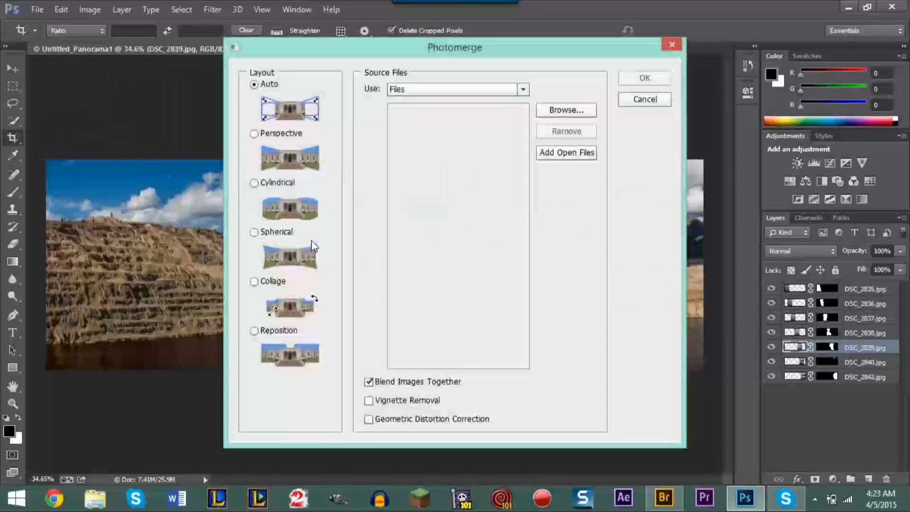
left_click(255, 134)
- Set the source to Folder, load the Panorama Tutorial folder from the Desktop, and merge its photos with Blend Images Together enabled
left_click(486, 90)
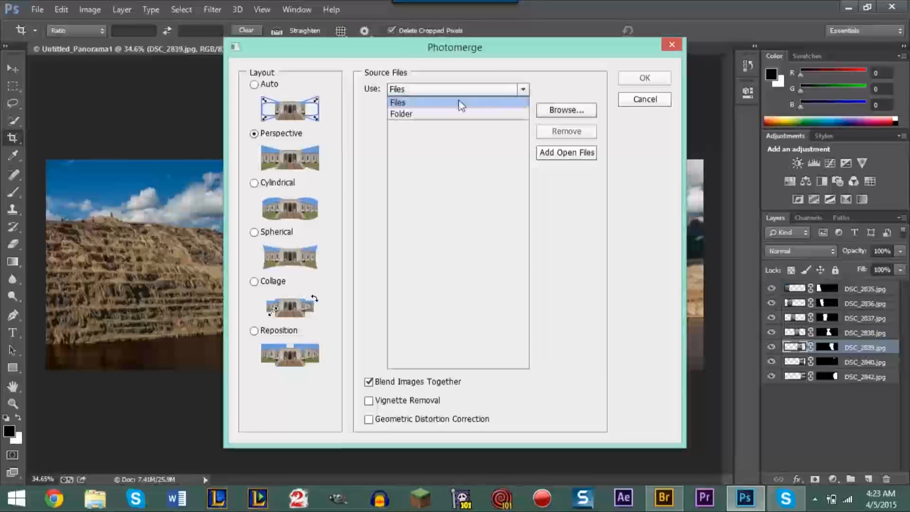
left_click(448, 113)
left_click(548, 113)
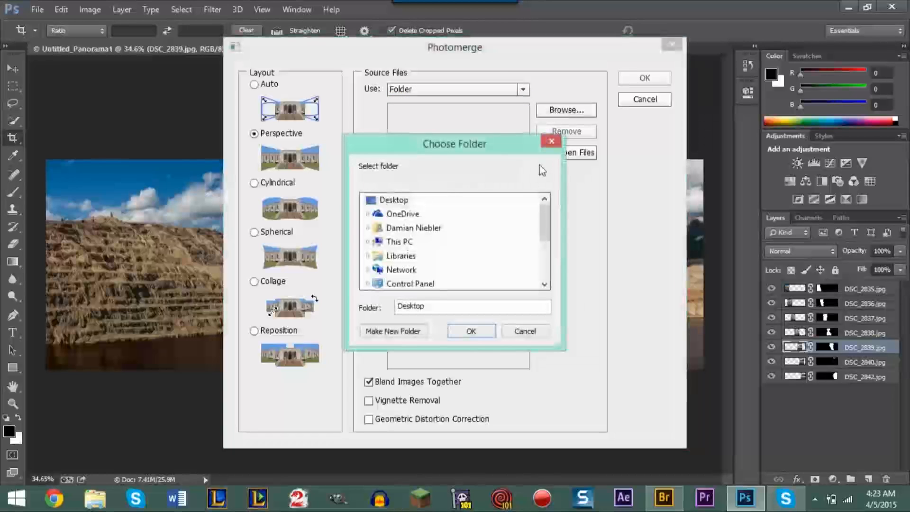
left_click_drag(547, 221, 544, 264)
left_click(415, 270)
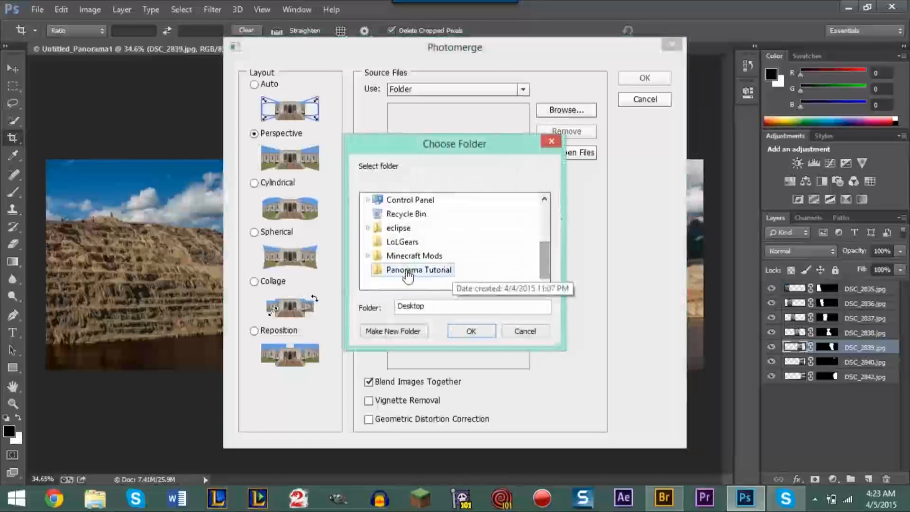
left_click(469, 331)
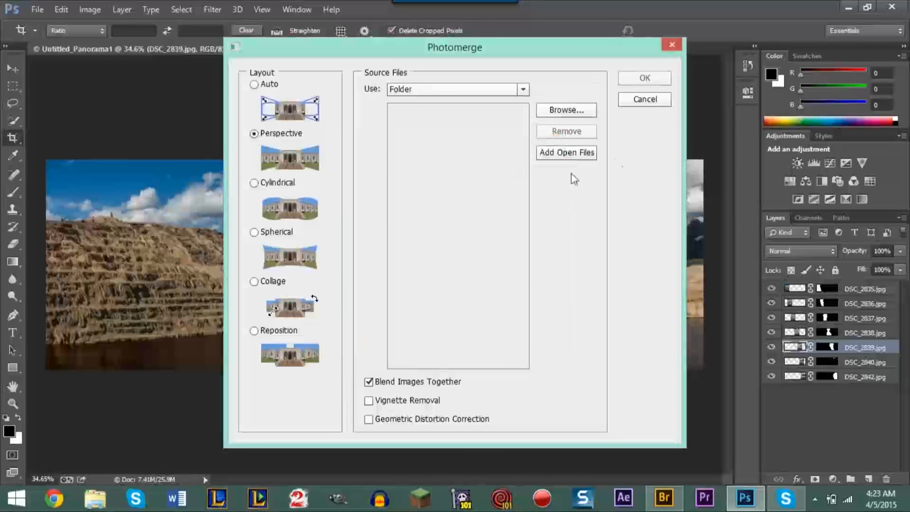
left_click(644, 79)
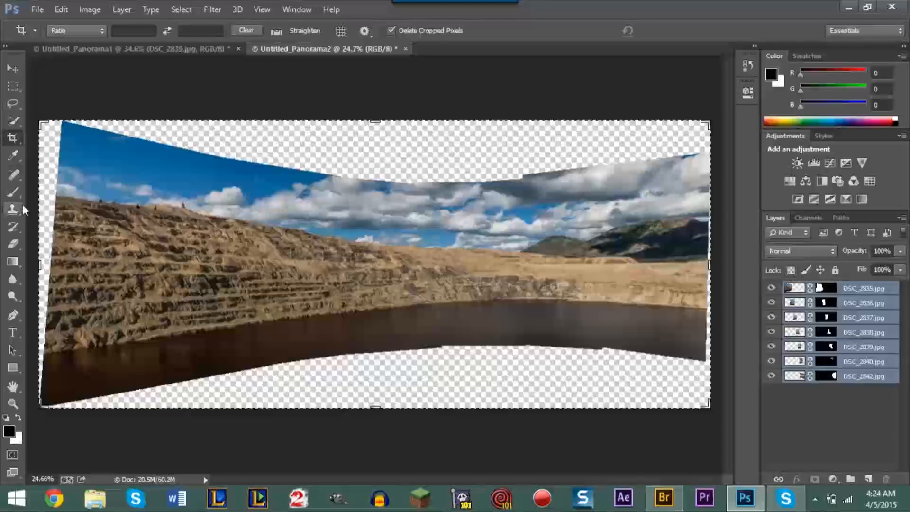
- Crop the Perspective panorama on all four sides to the largest area free of curved transparent edges
left_click(162, 228)
left_click_drag(41, 264, 46, 262)
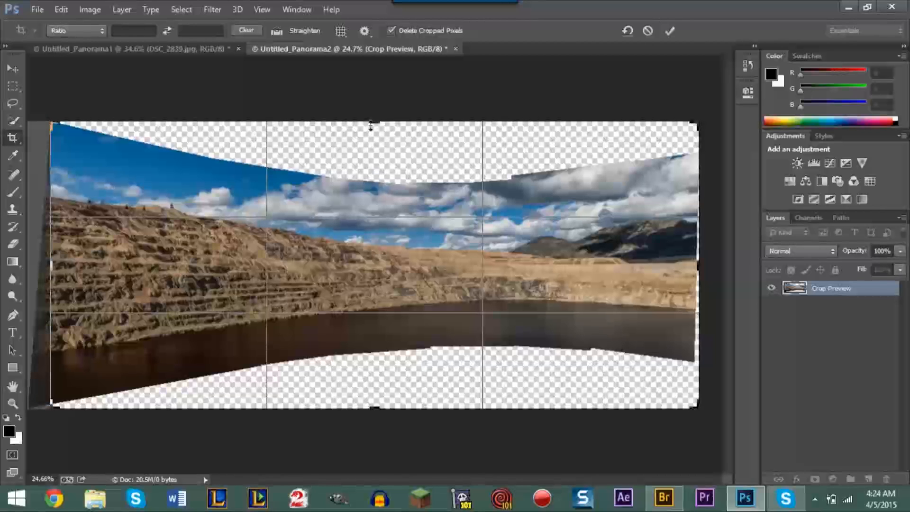
left_click_drag(375, 118, 375, 152)
left_click_drag(694, 265, 693, 263)
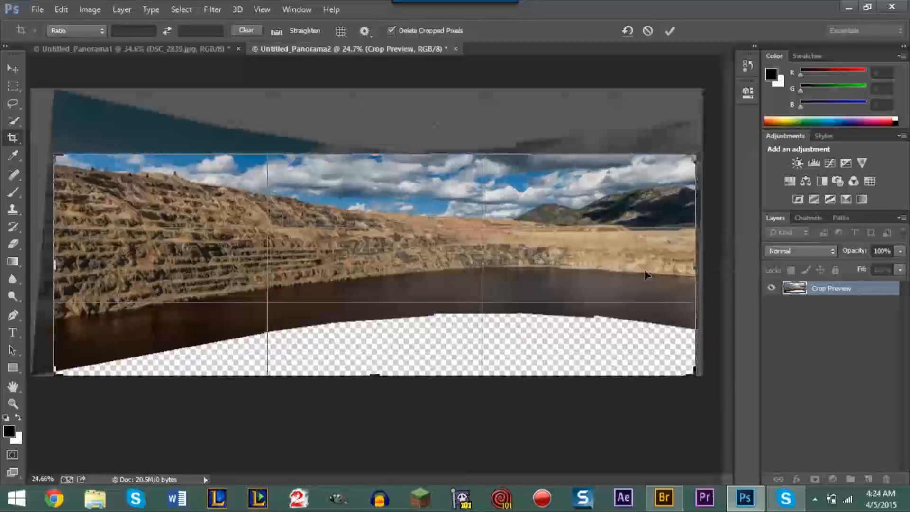
left_click_drag(375, 376, 387, 343)
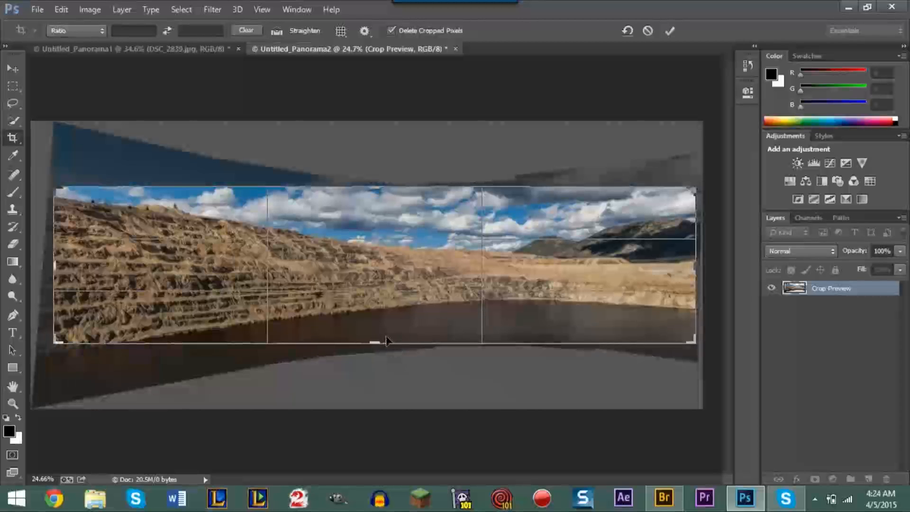
key("Return")
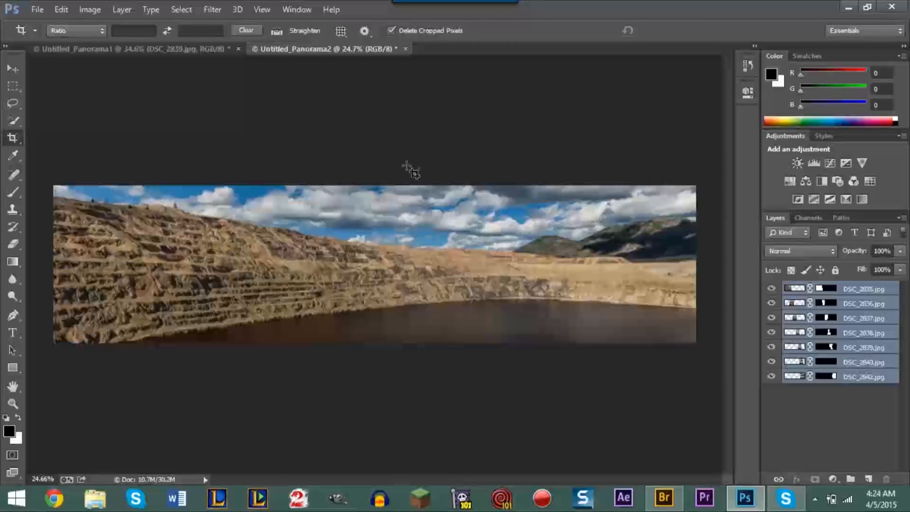
- Switch between the two open panoramas to compare the Auto and Perspective results, and deselect all layers in the Perspective one
left_click(195, 49)
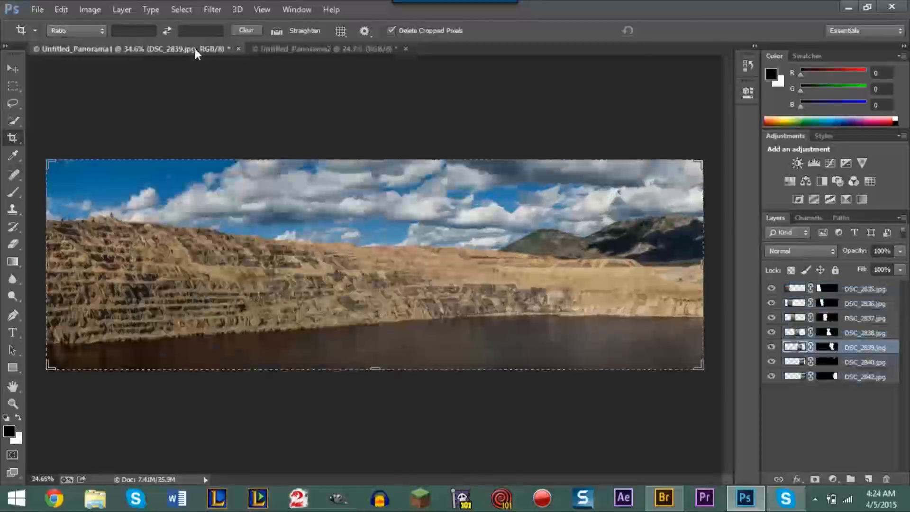
left_click(292, 49)
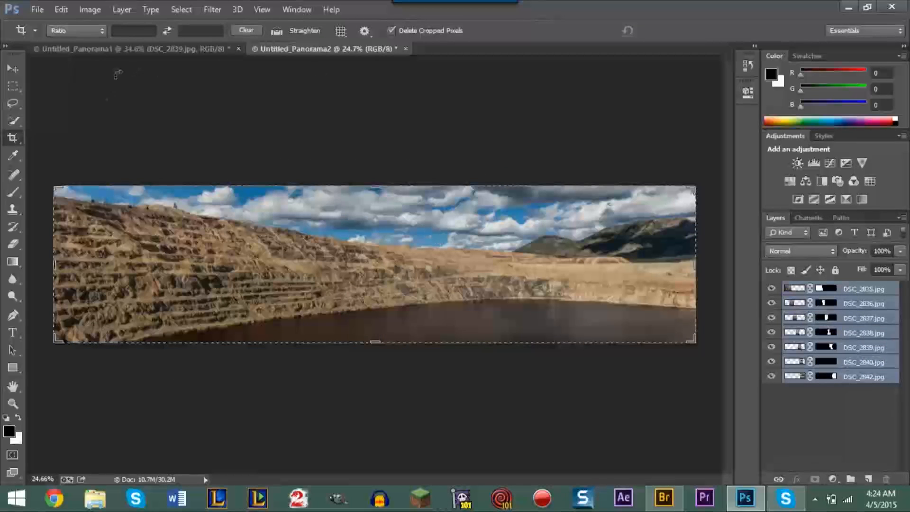
left_click(179, 49)
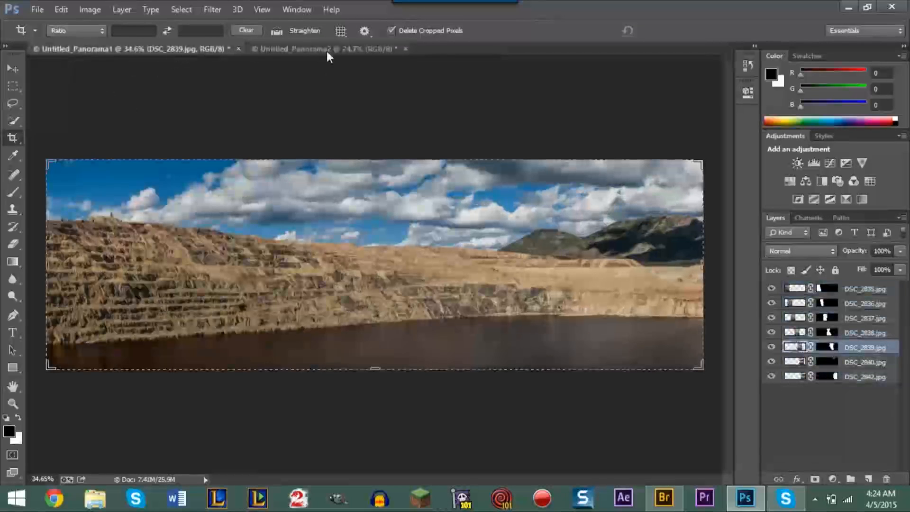
left_click(327, 50)
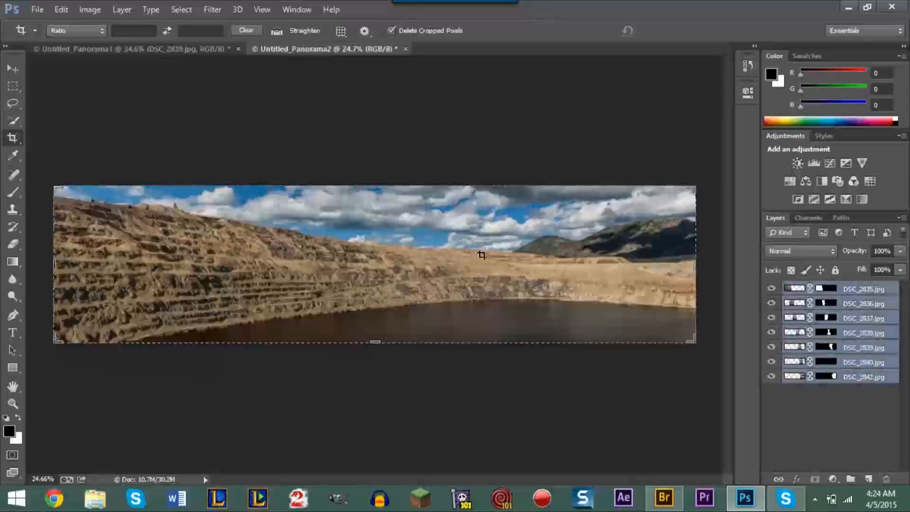
left_click(404, 137)
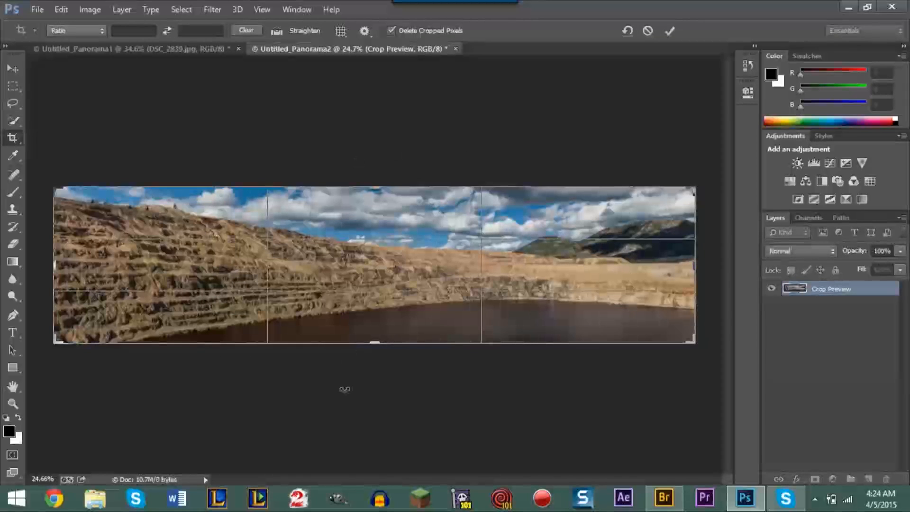
left_click(206, 46)
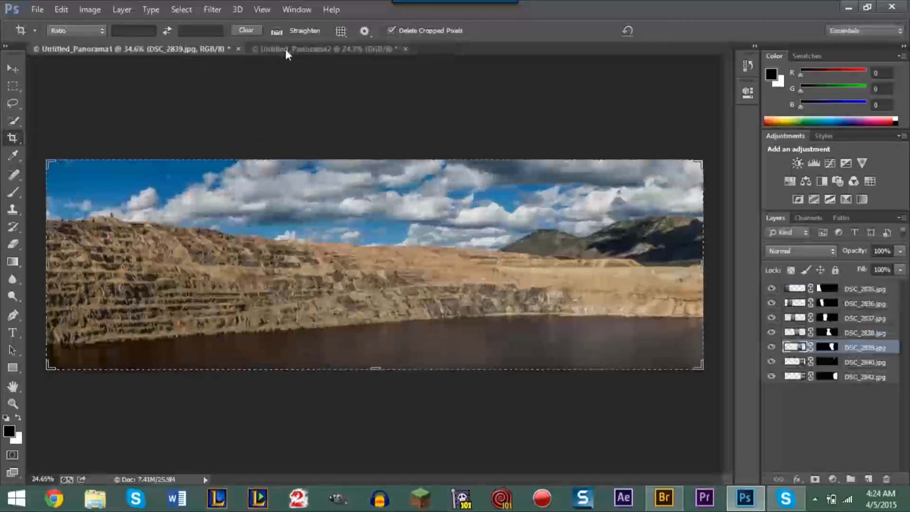
left_click(286, 49)
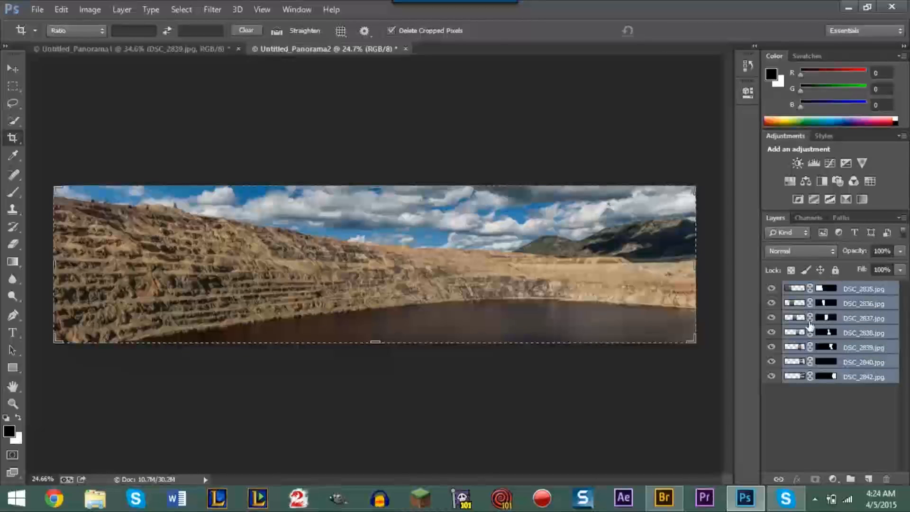
left_click(801, 423)
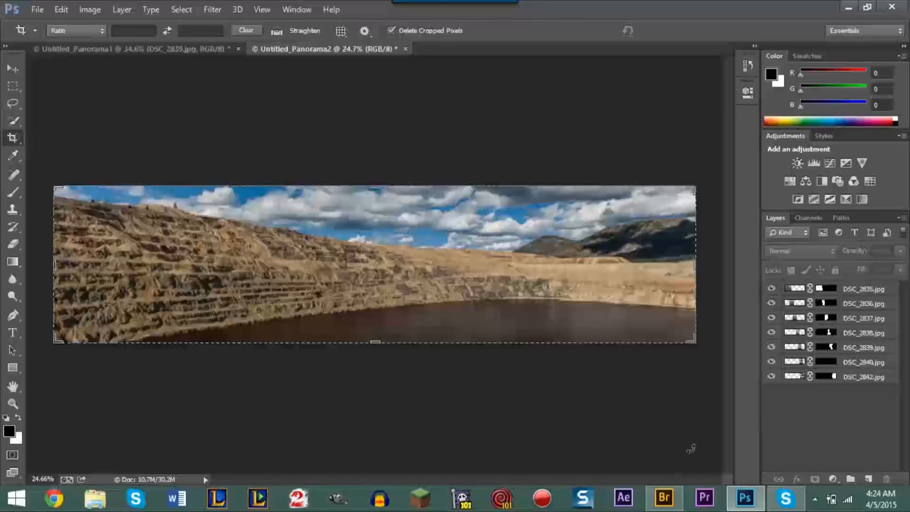
- Open the Photomerge dialog to review the available layouts and close it without merging
left_click(38, 9)
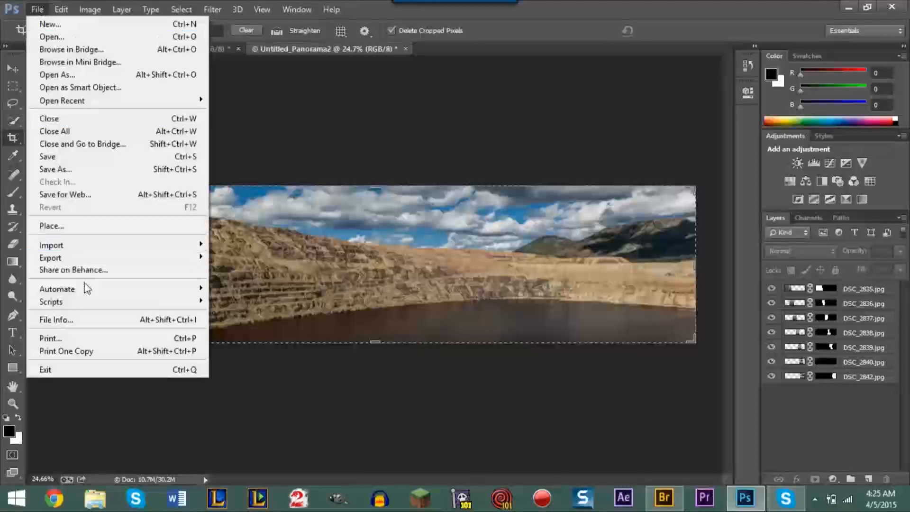
mouse_move(87, 288)
left_click(230, 418)
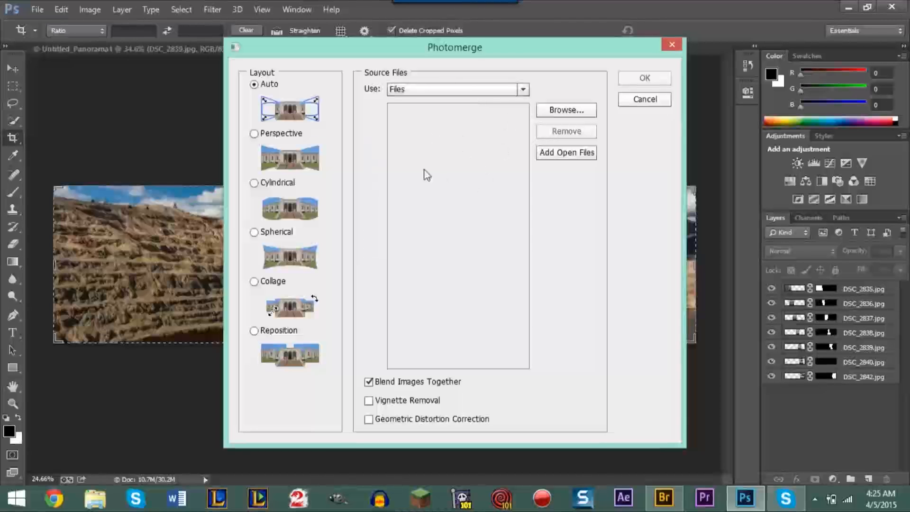
left_click(673, 47)
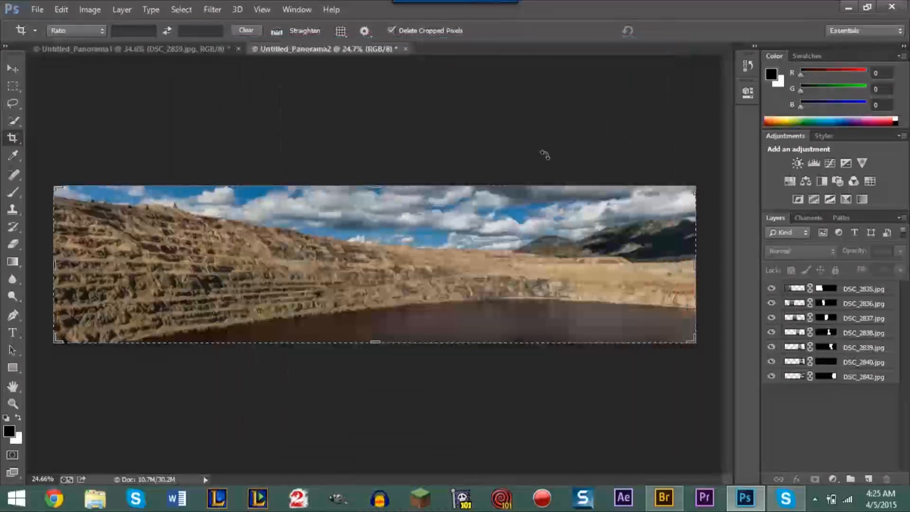